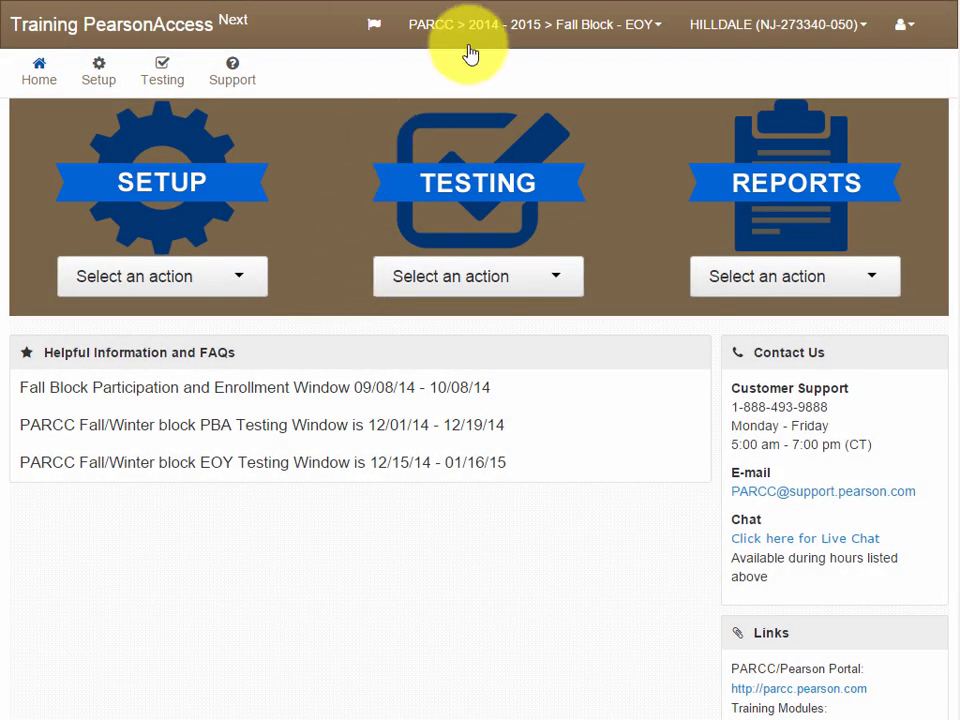
Step: Switch the test administration to PARCC Op Spring PBA 2015 and go to Students in Sessions
click(487, 32)
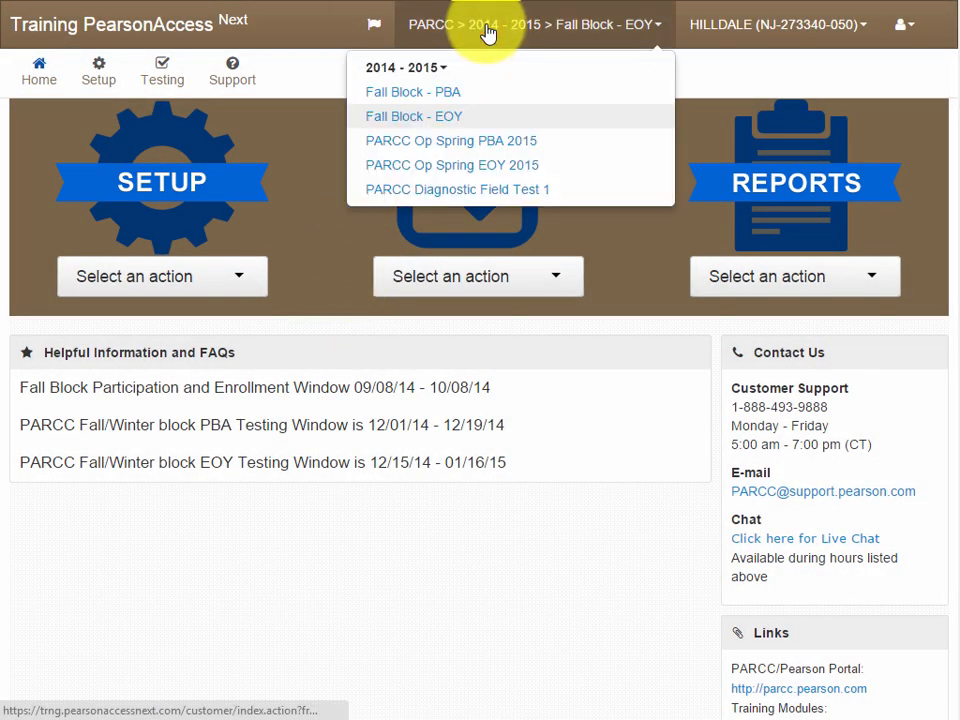
click(478, 142)
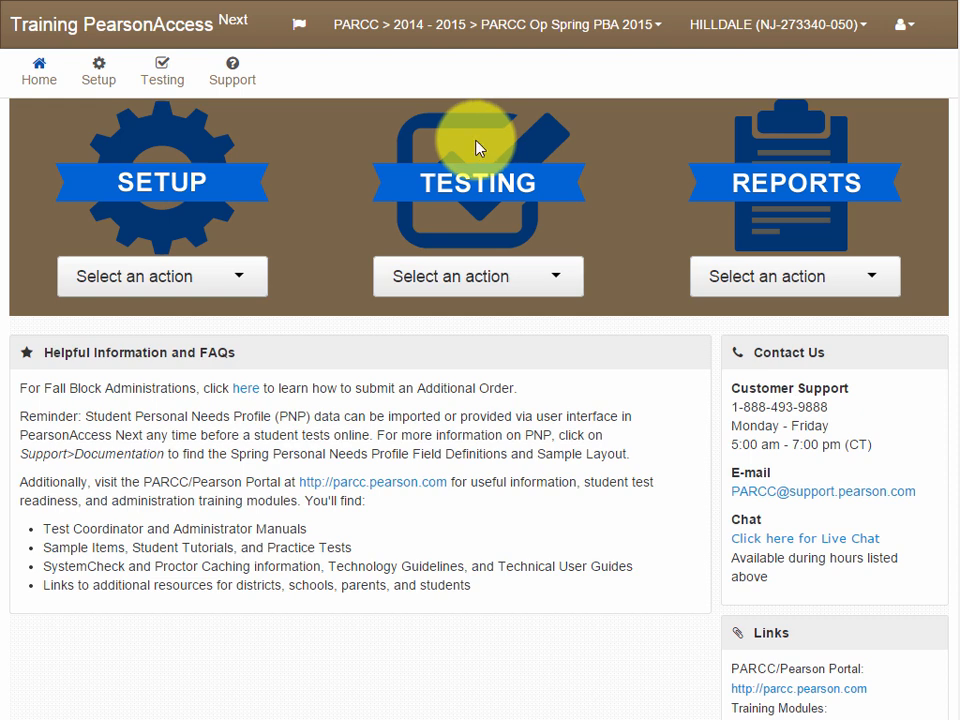
click(465, 280)
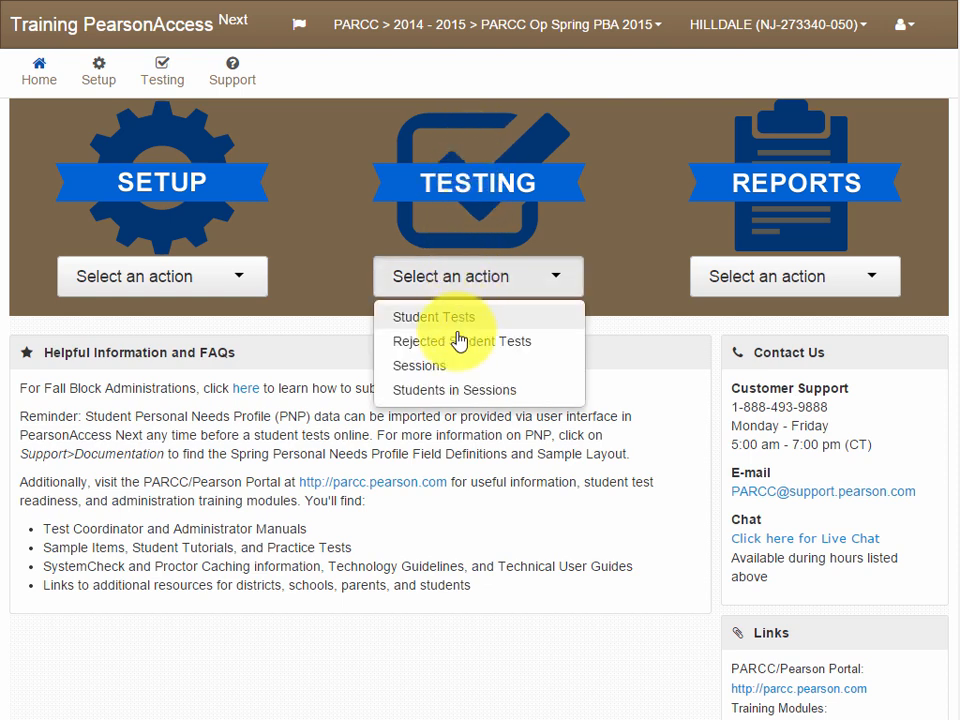
click(456, 393)
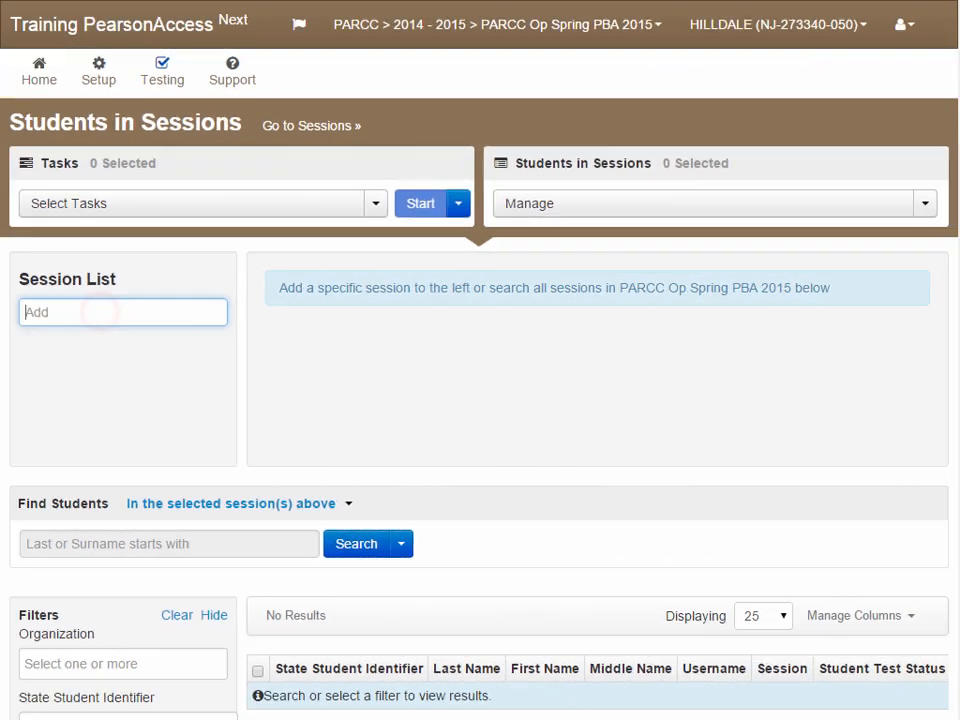
Step: Add the session TL-01-LA3 to the Session List
text(TL)
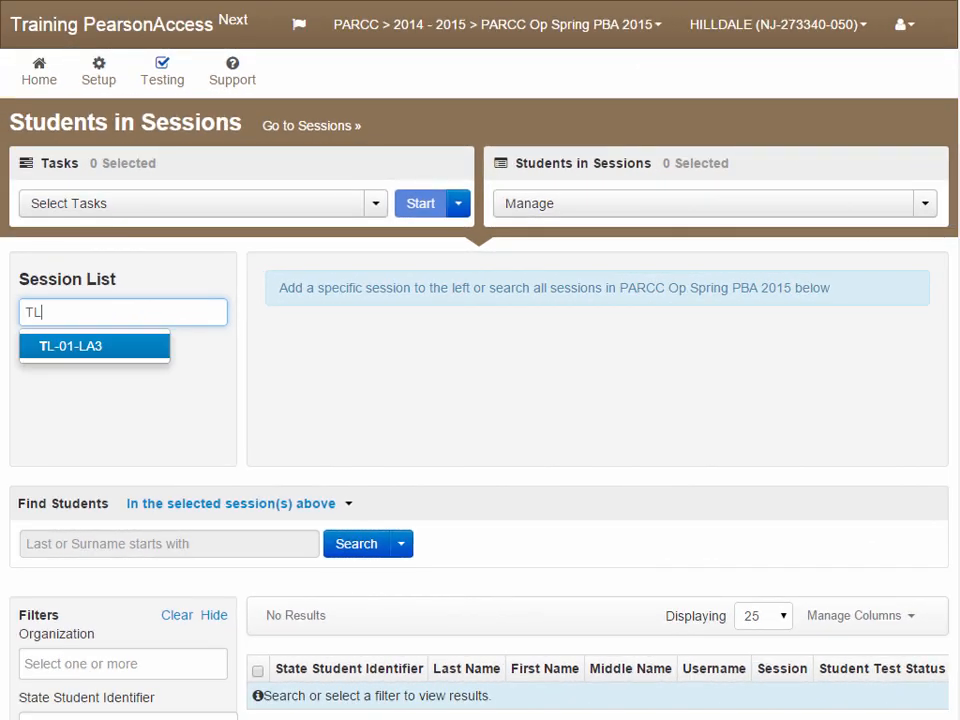
text(-01-LA3)
key(Return)
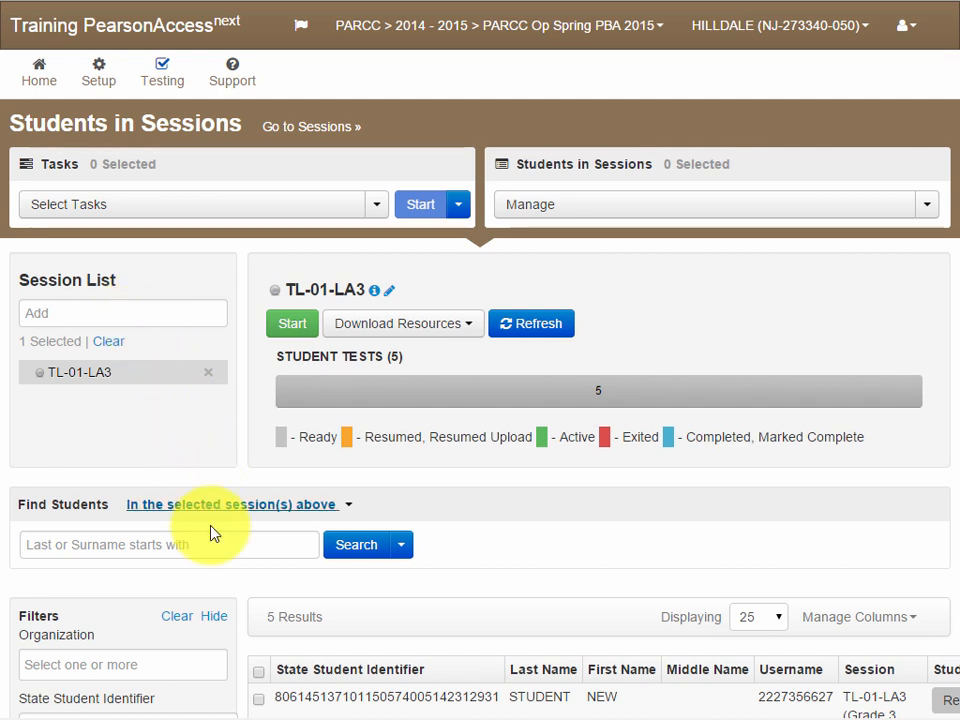
Step: Hide the student search filters and display 50 results per page
click(214, 618)
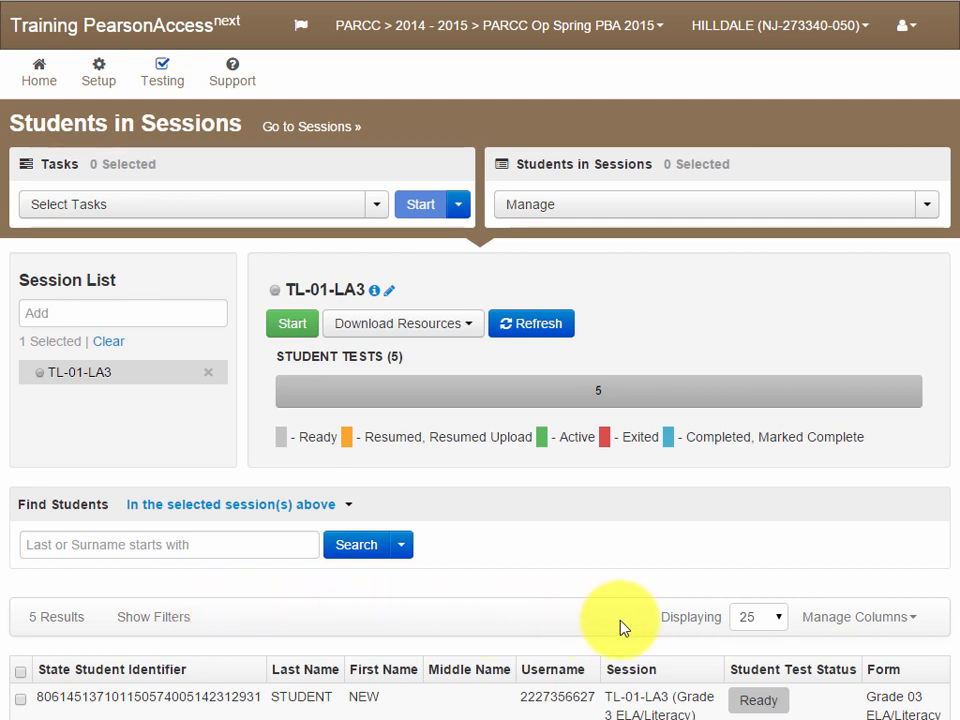
click(764, 630)
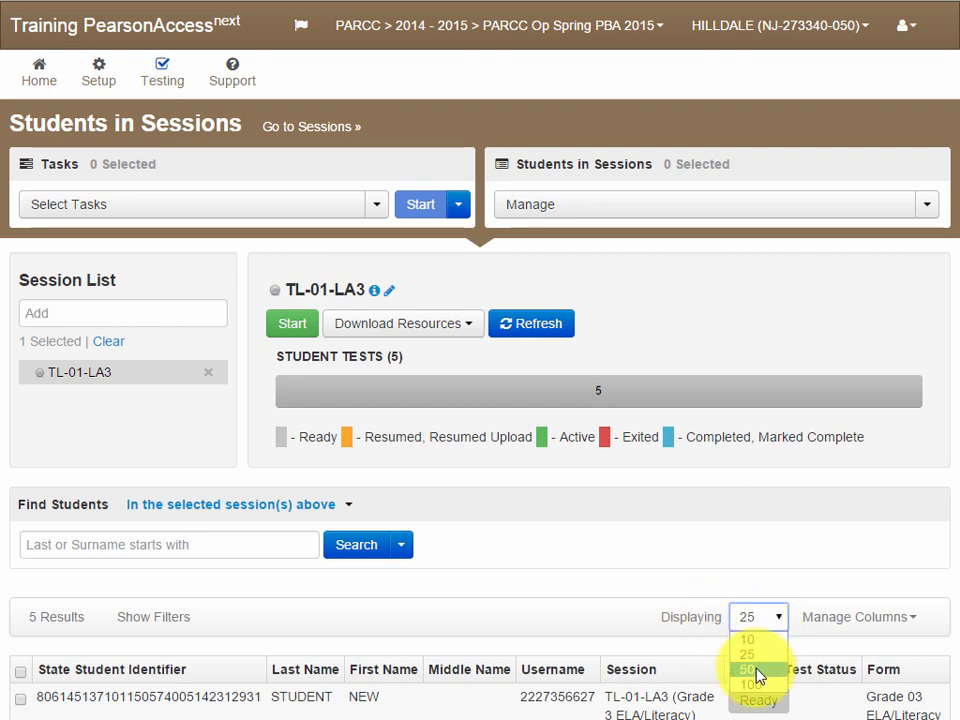
click(757, 670)
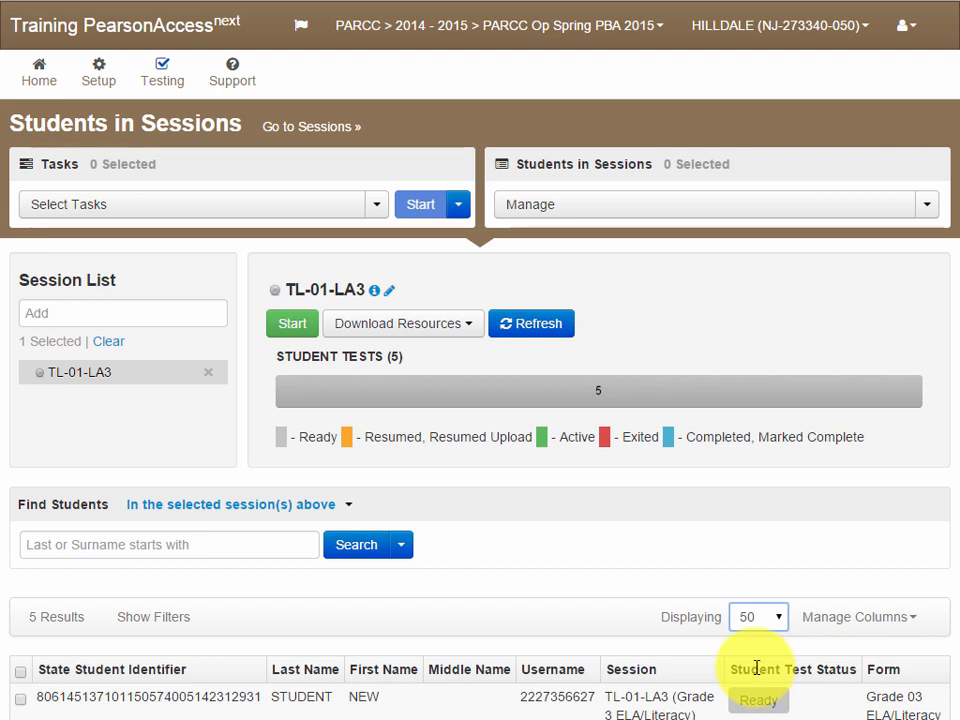
Step: Start the TL-01-LA3 session, then refresh it to check the student test statuses
click(292, 323)
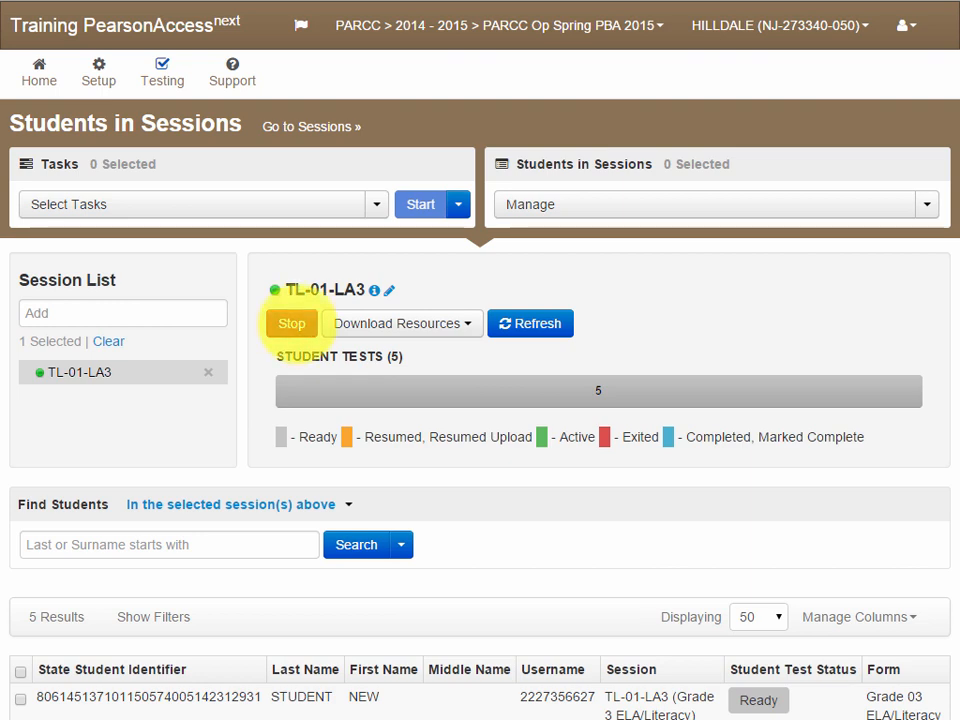
scroll(298, 328, down, 2)
scroll(298, 325, down, 2)
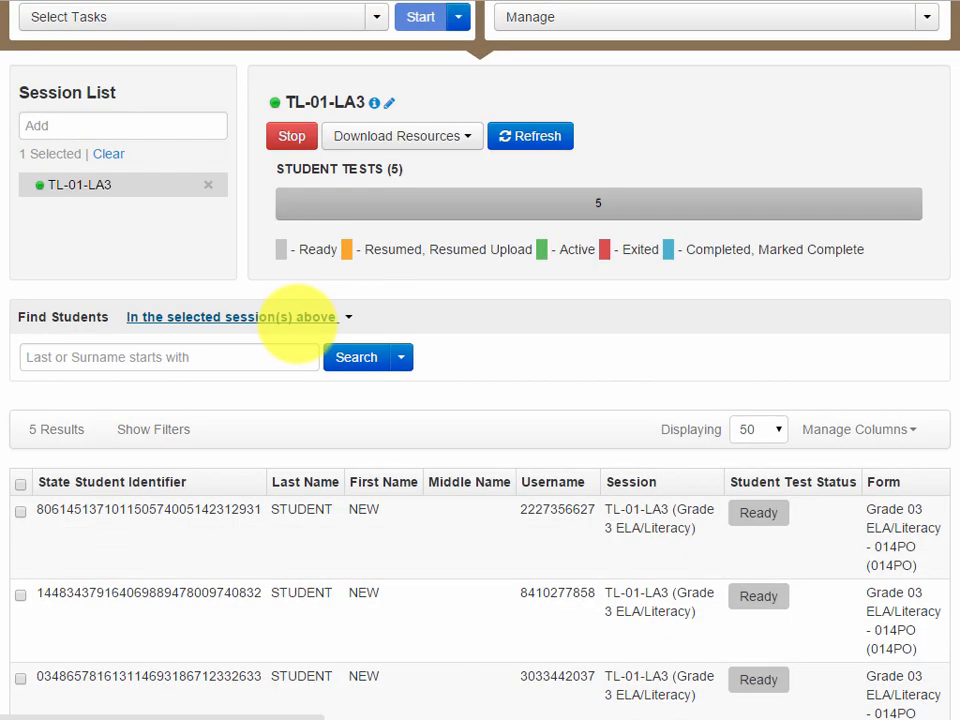
scroll(297, 323, down, 2)
scroll(297, 323, down, 2)
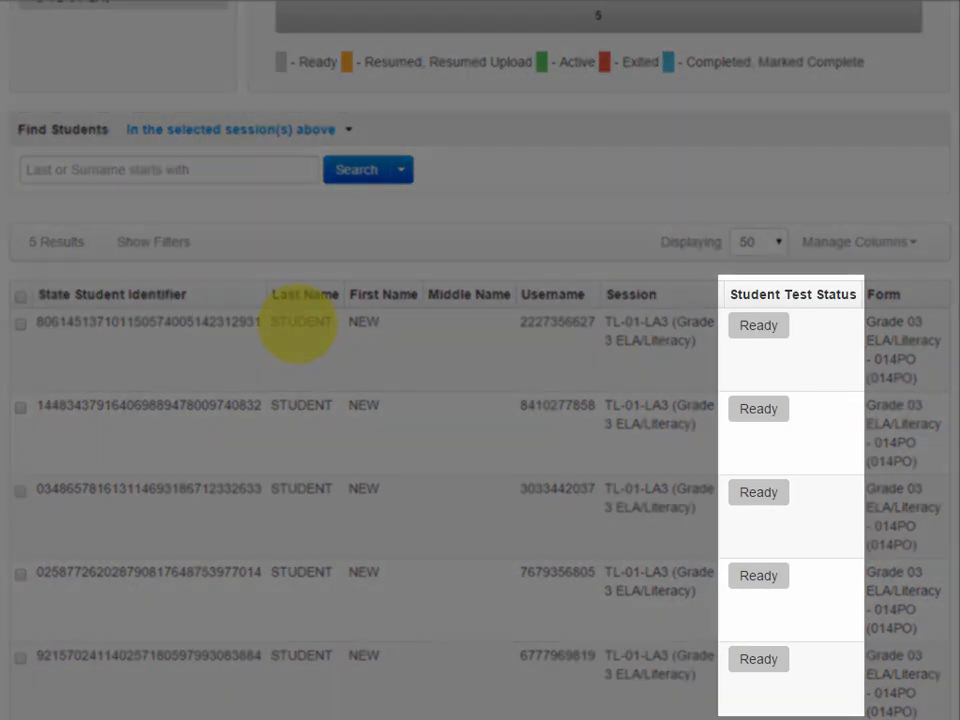
scroll(297, 324, up, 2)
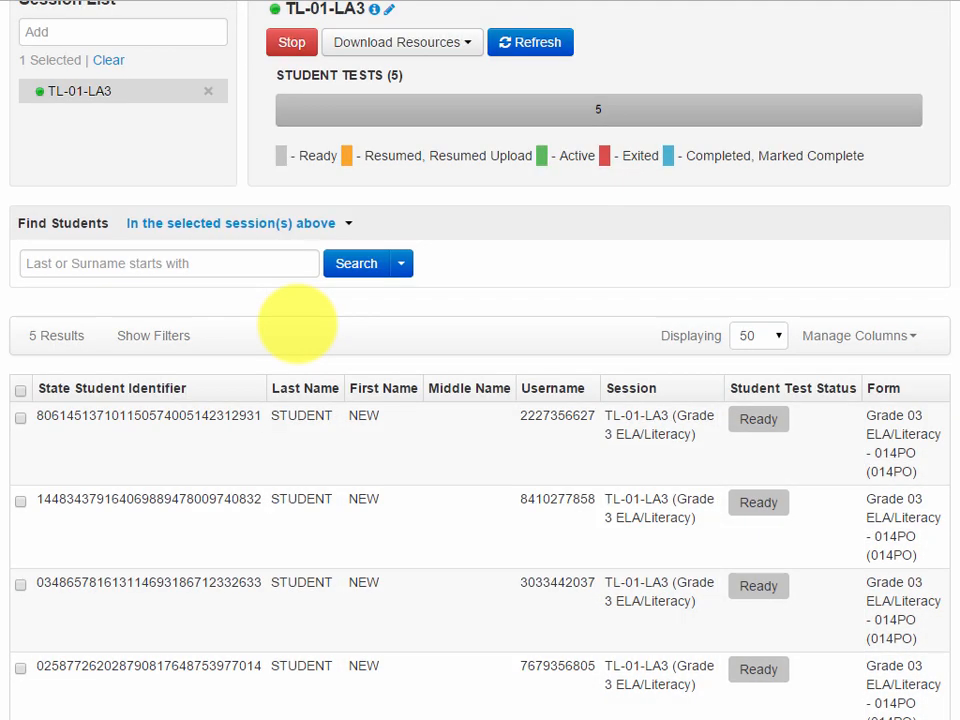
scroll(297, 323, up, 2)
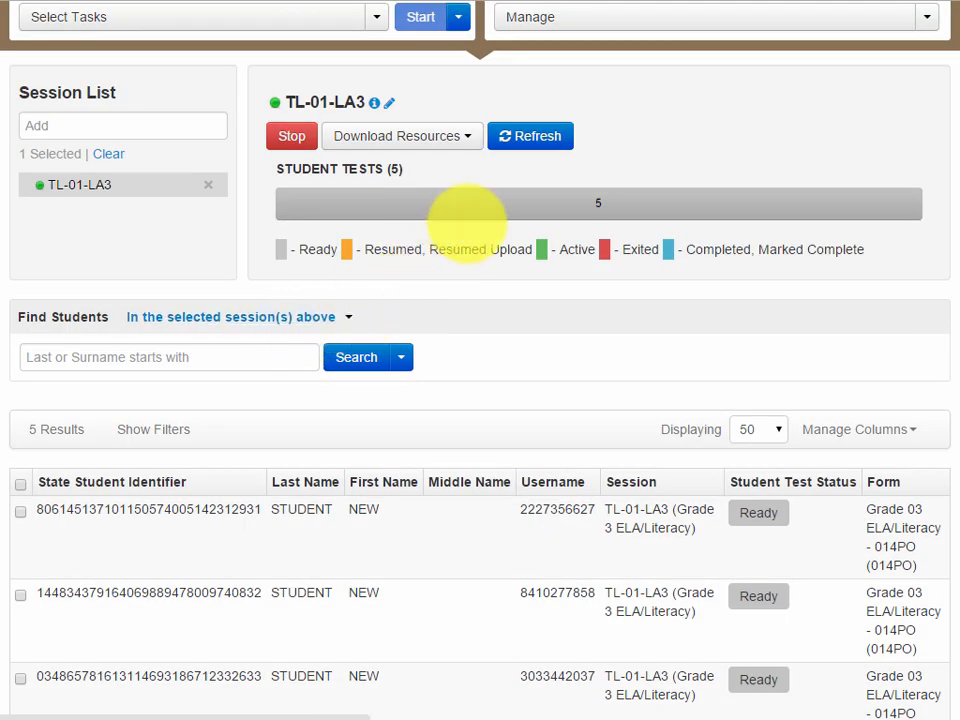
click(523, 137)
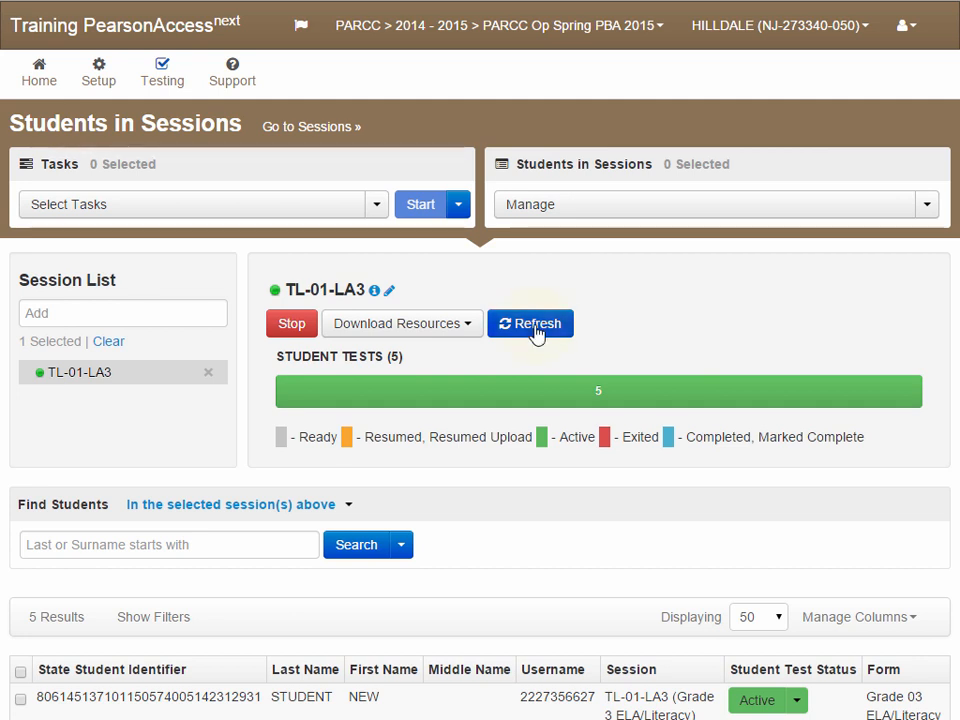
click(535, 330)
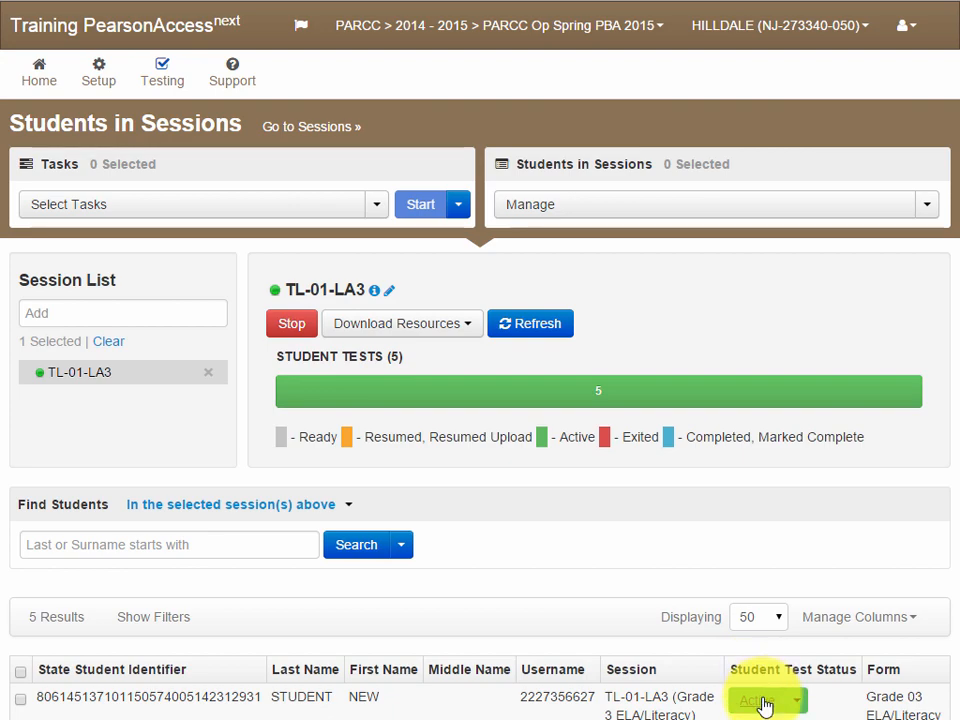
Step: Examine the first listed student's test and item progress in the enlarged view, refresh it, and close it
click(763, 702)
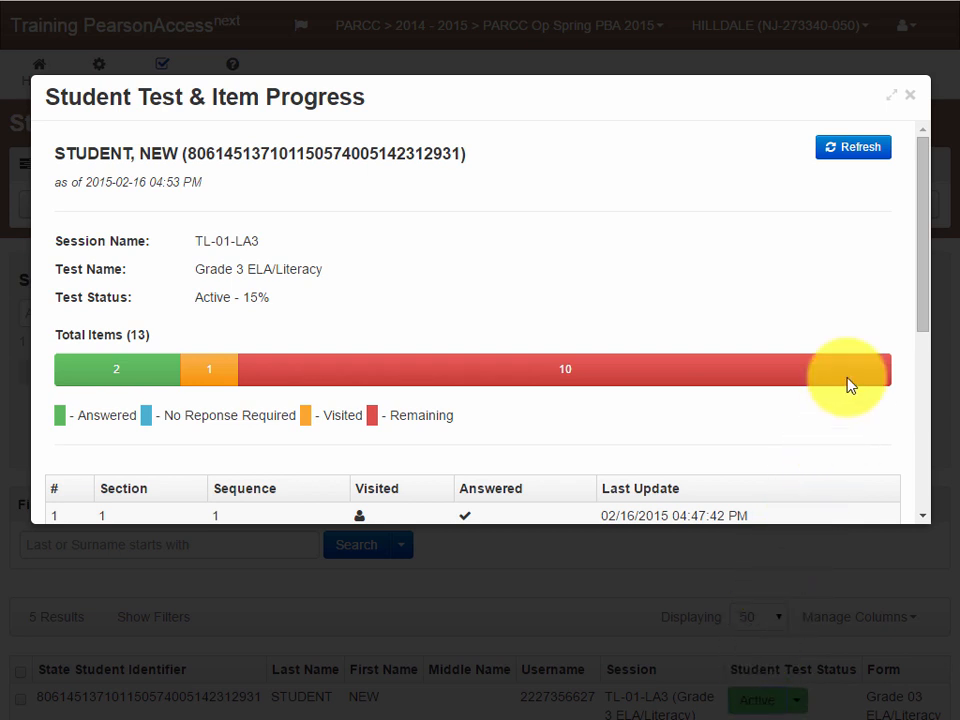
click(895, 98)
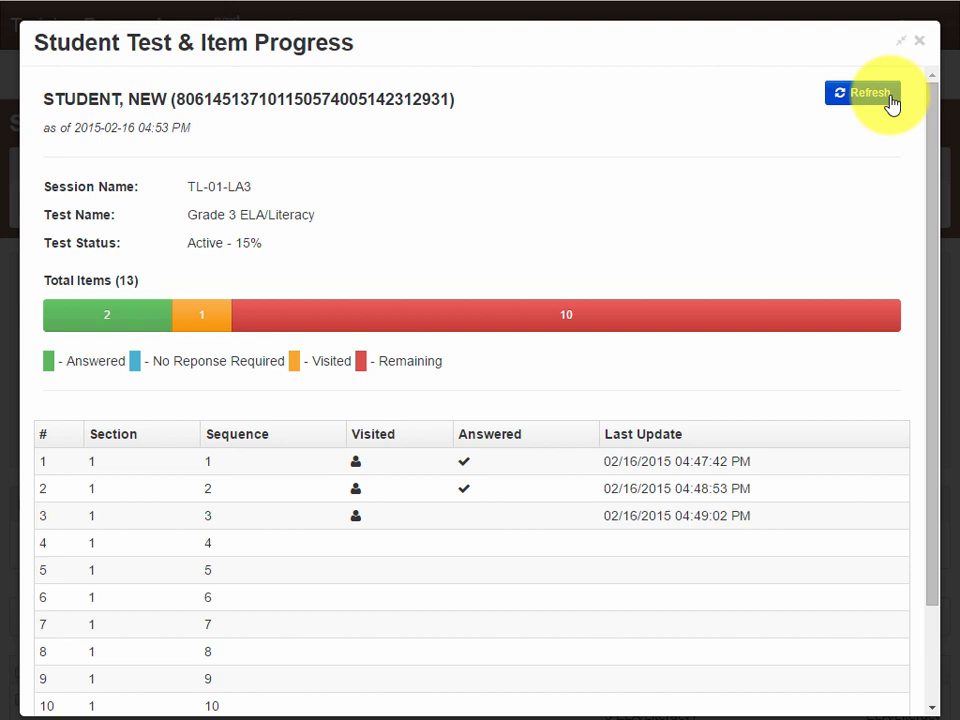
click(889, 99)
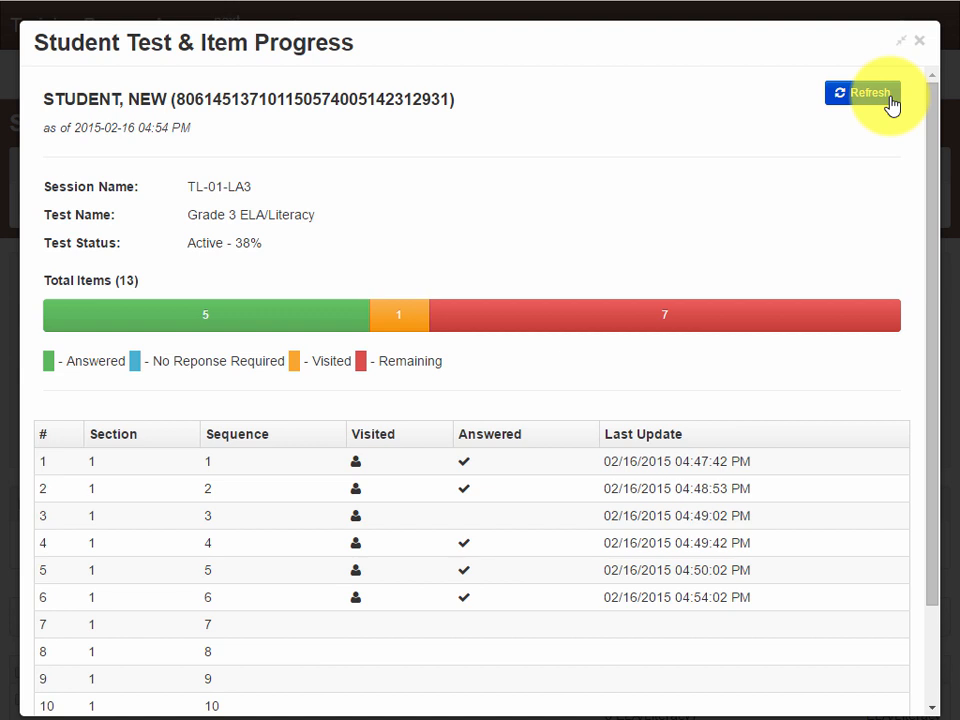
click(922, 45)
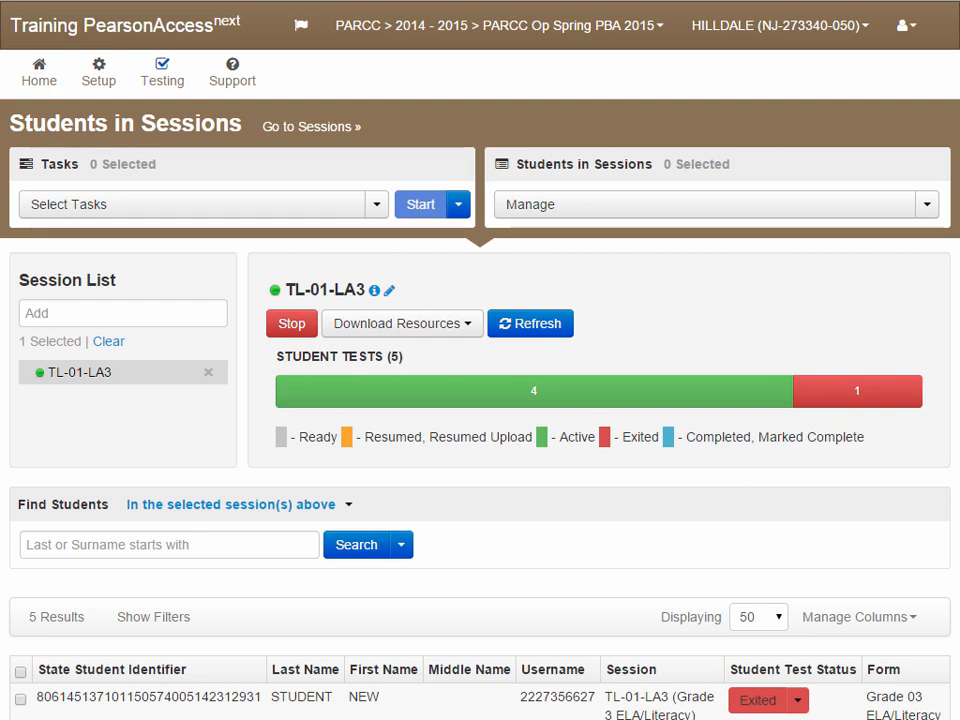
Step: Resume the exited test of the first listed student
scroll(480, 400, down, 2)
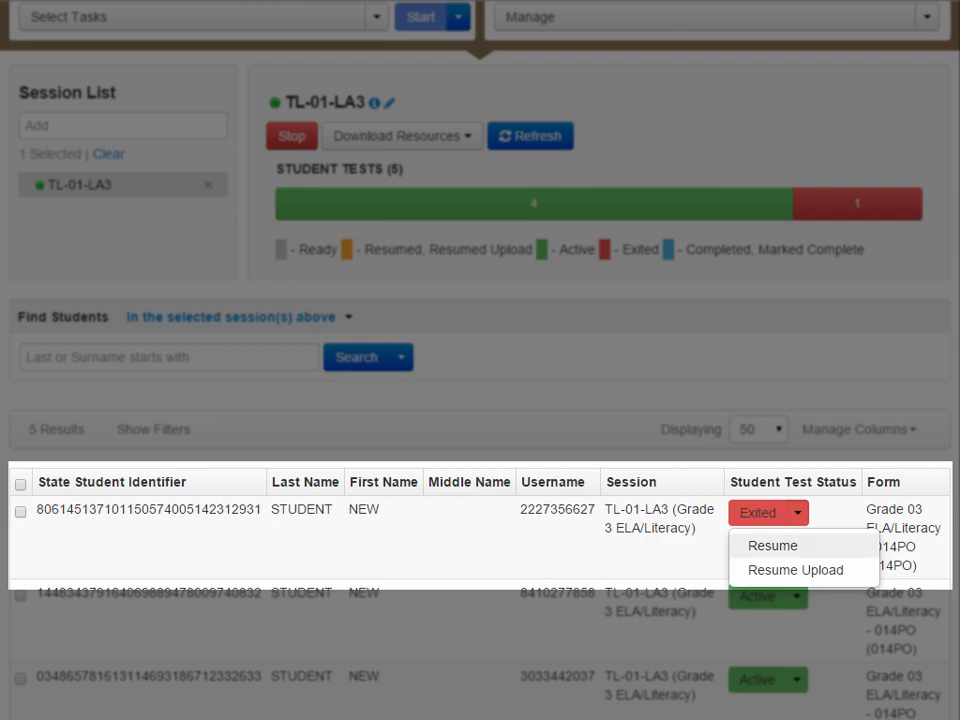
click(773, 546)
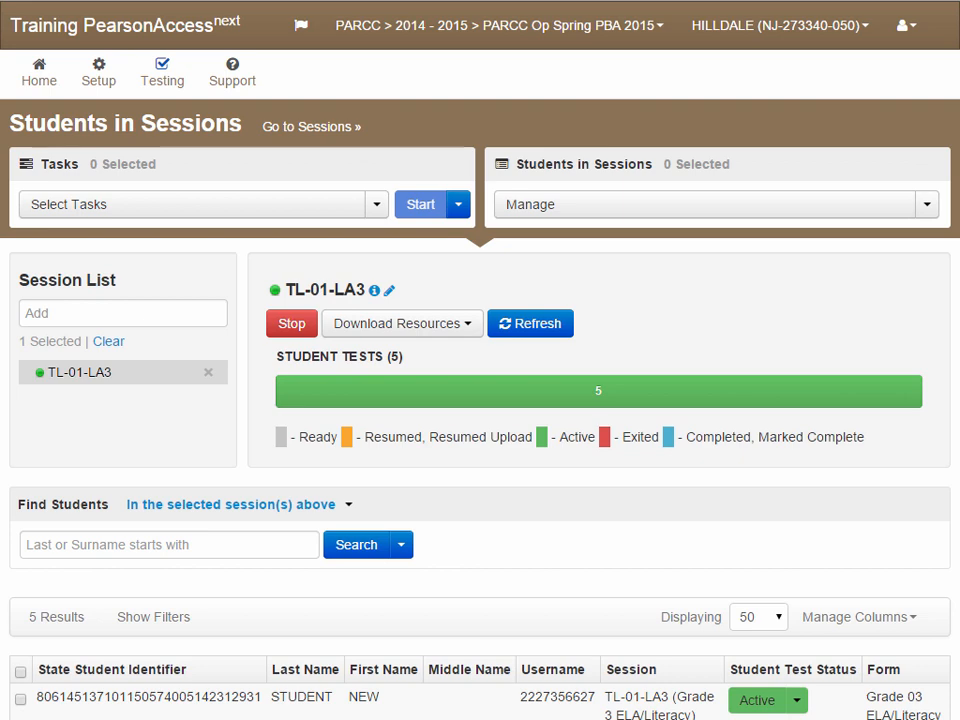
Step: Resume the first listed student's test while its status is Active
scroll(480, 400, down, 2)
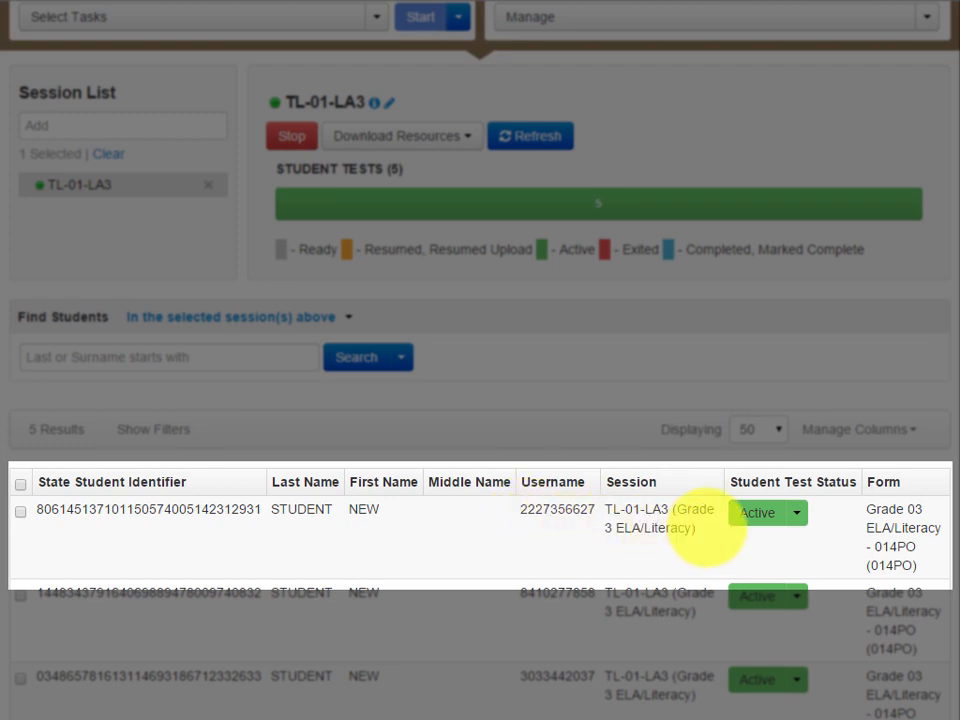
click(791, 513)
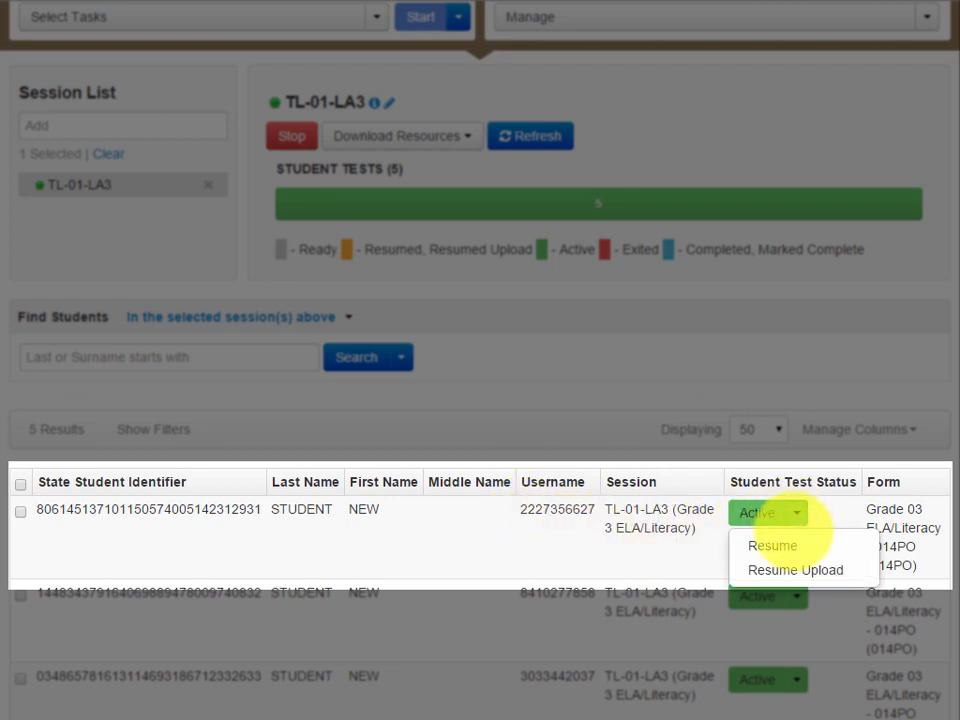
click(788, 545)
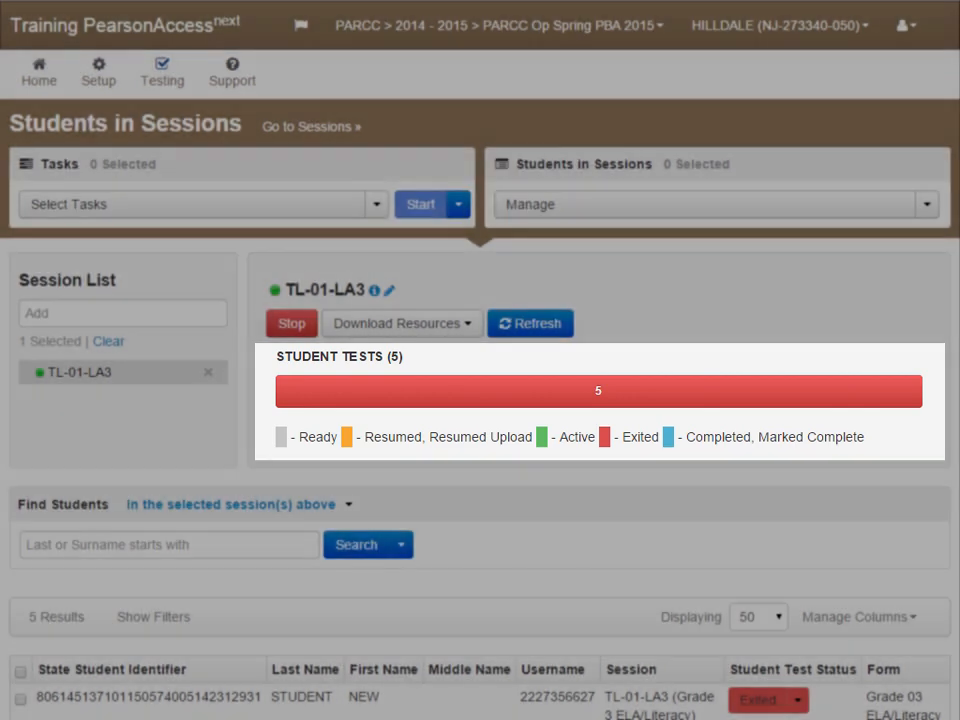
Step: Select all students in the session and start the Resume Student Tests task for them
scroll(480, 400, down, 5)
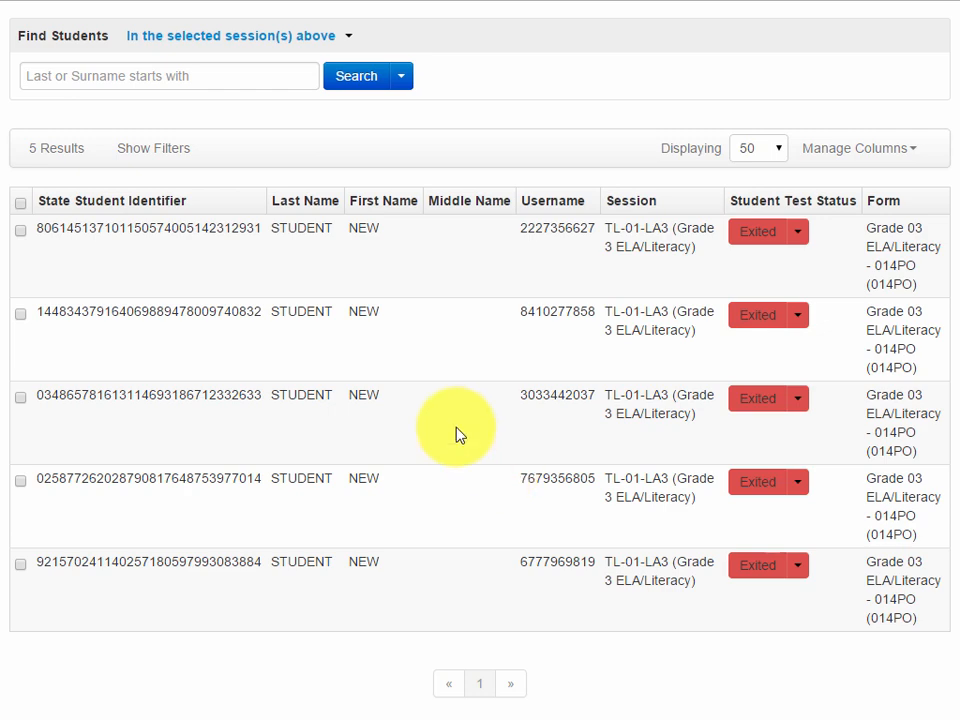
click(20, 205)
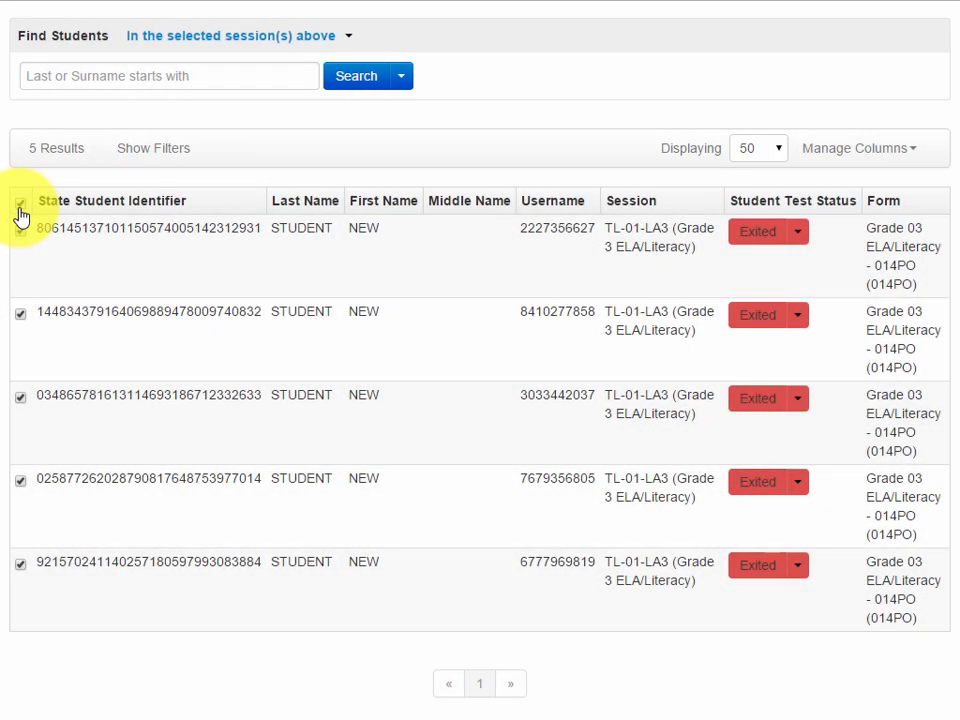
scroll(18, 214, up, 5)
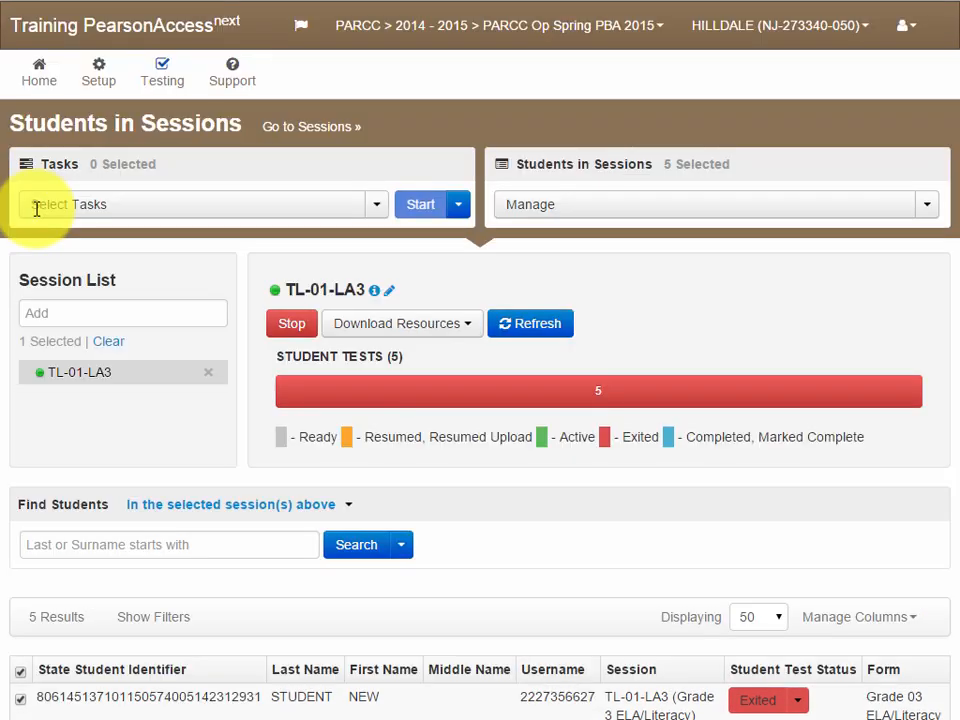
click(35, 210)
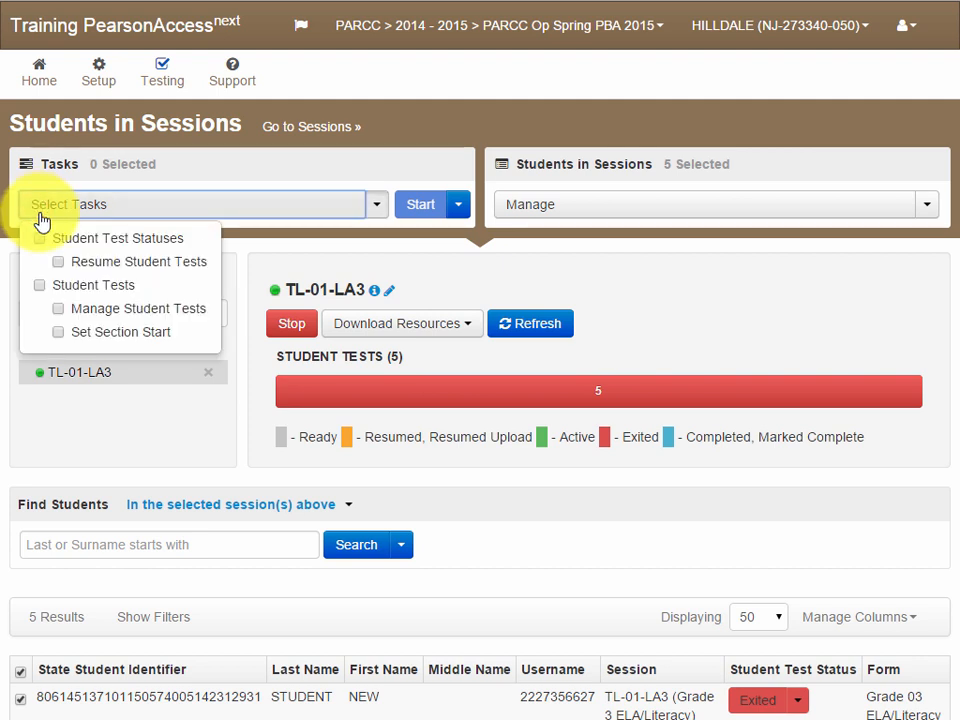
click(77, 261)
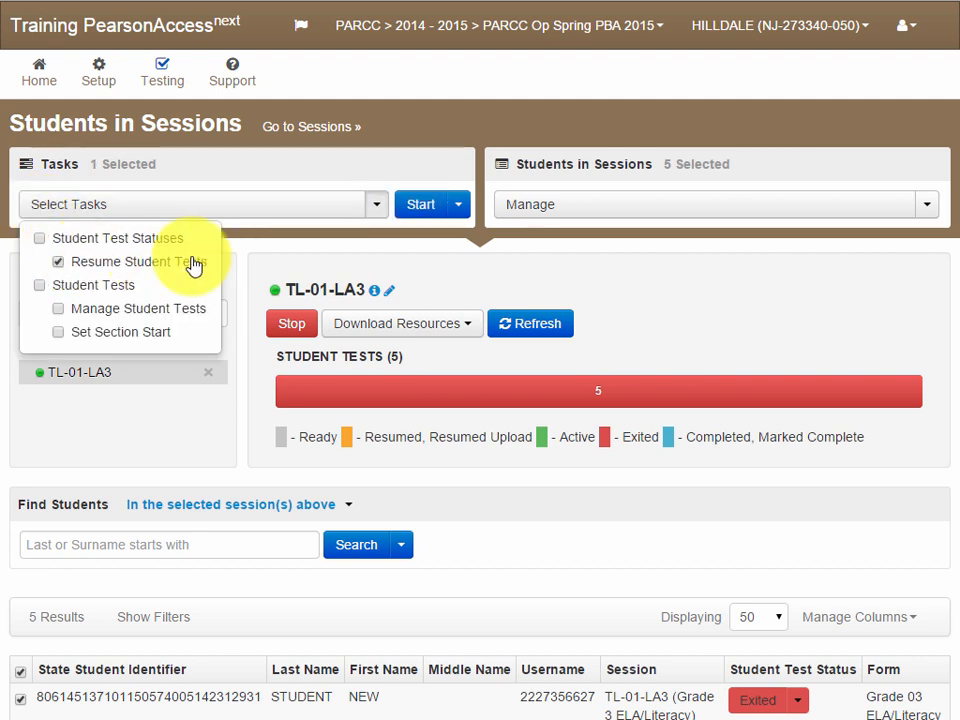
click(414, 205)
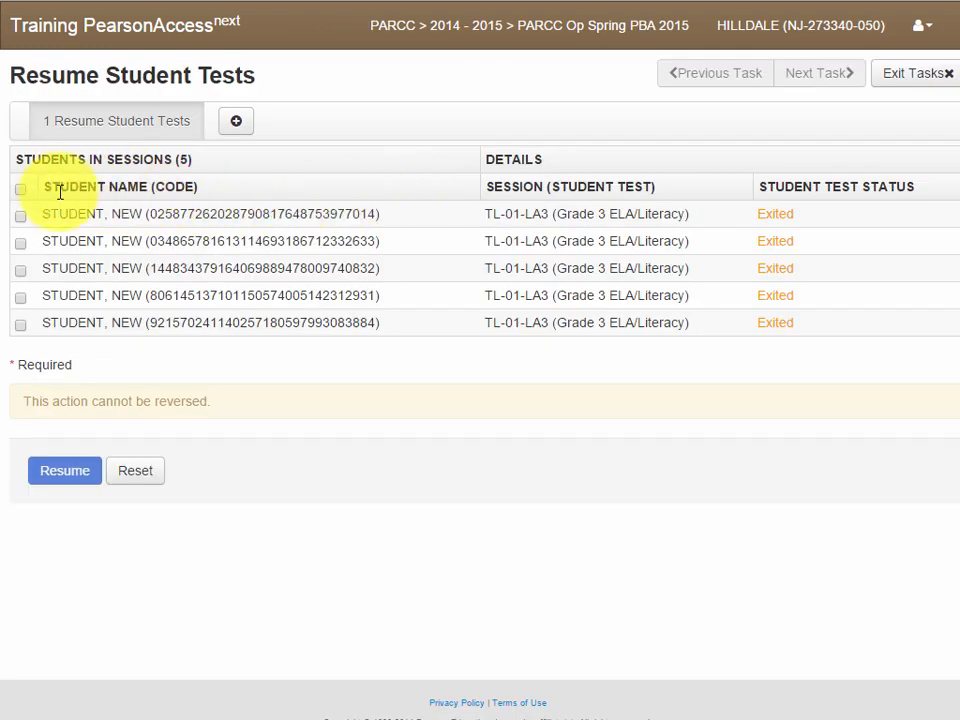
Step: Resume the exited tests of all students in the task except the second one listed
click(21, 189)
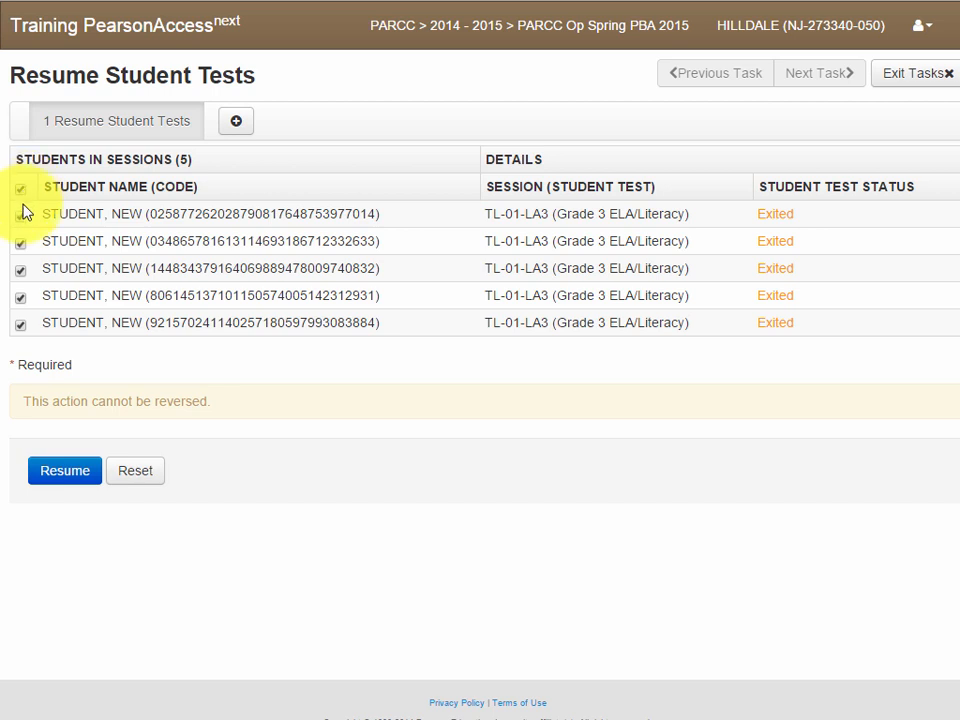
click(20, 242)
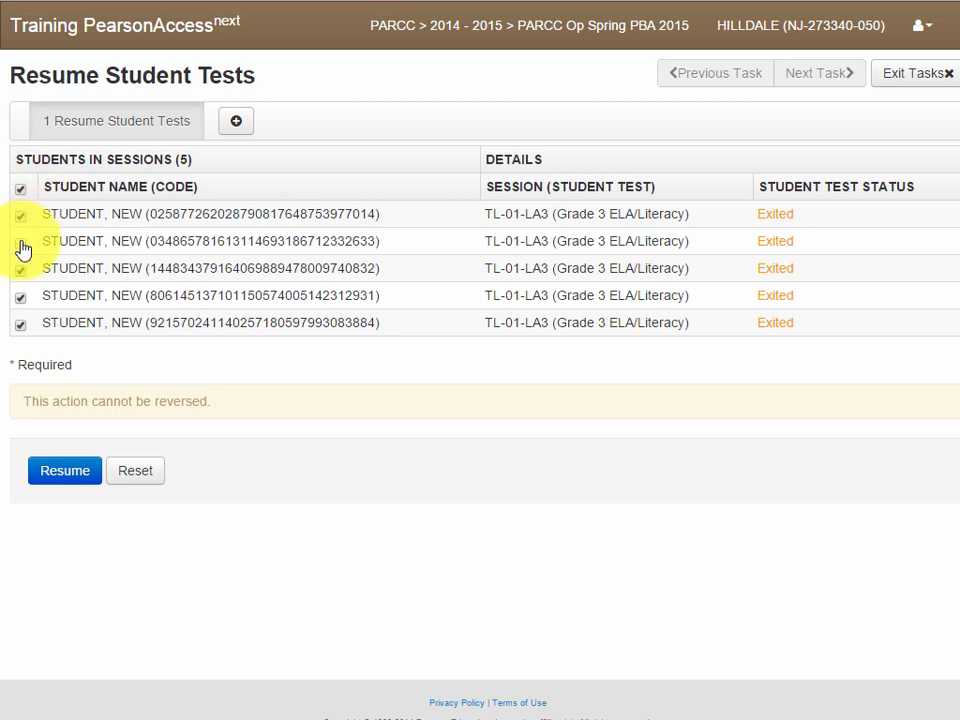
click(50, 470)
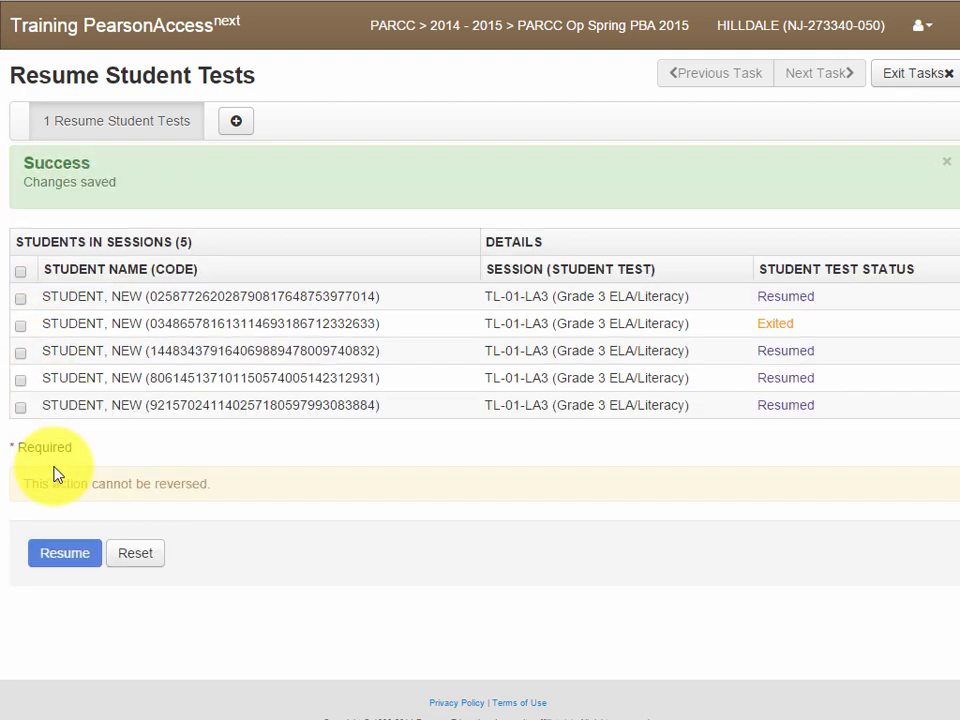
Step: Exit the resume task and stop the TL-01-LA3 session
click(920, 78)
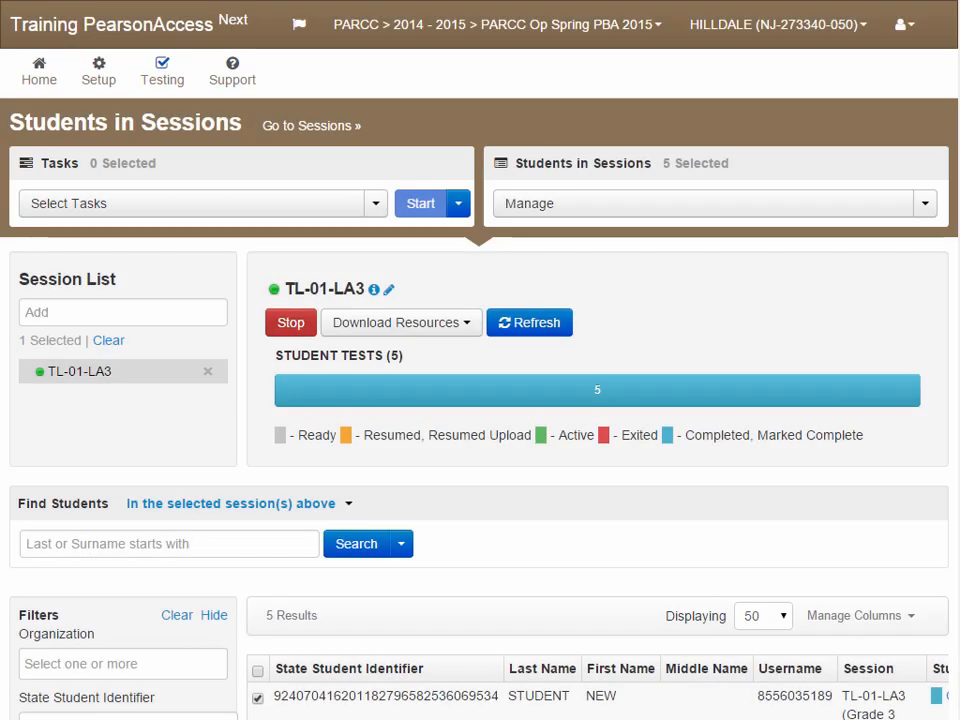
click(287, 322)
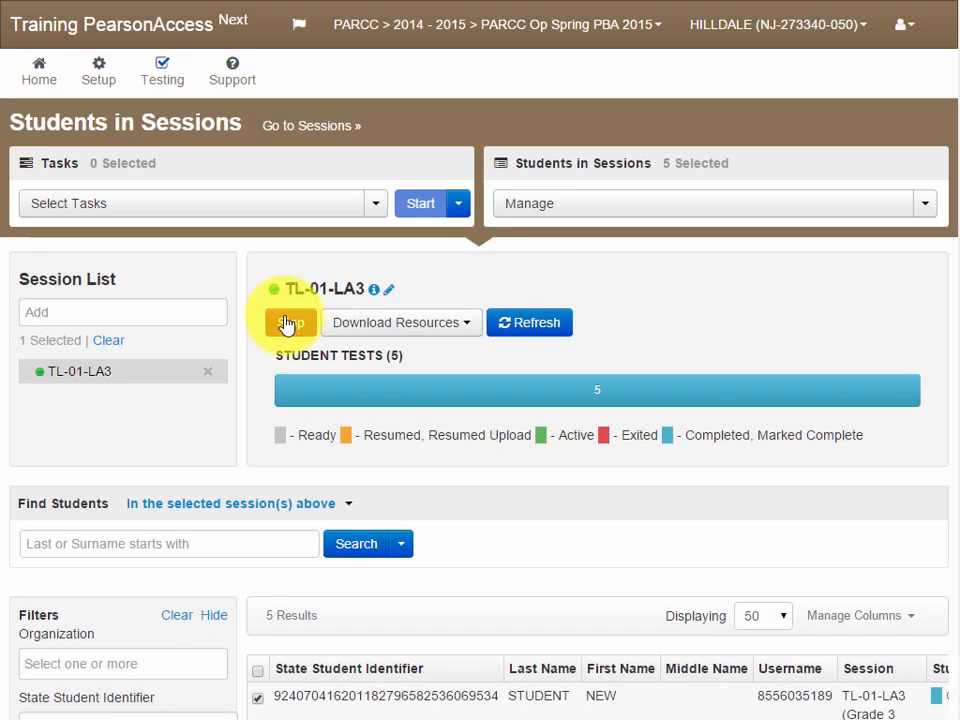